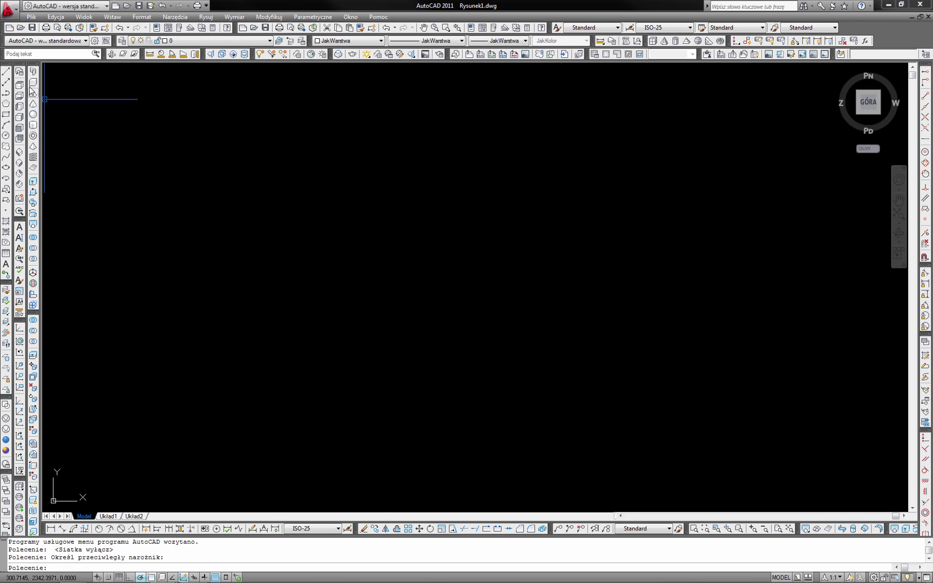
Draw the first two crossing lines of the tilted frame.
{"action": "left_click", "coordinate": [5, 72]}
{"action": "left_click", "coordinate": [298, 345]}
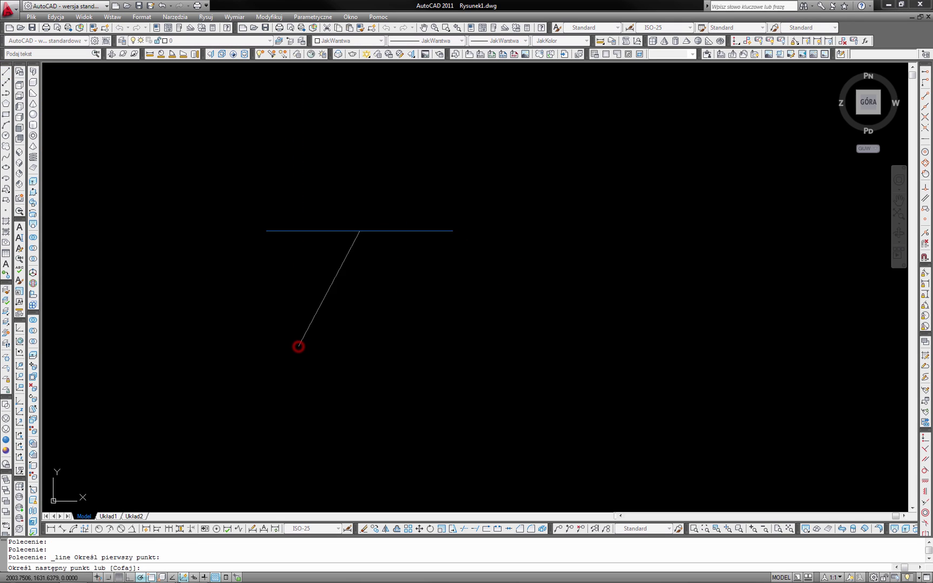
{"action": "left_click", "coordinate": [439, 142]}
{"action": "key", "text": "Return"}
{"action": "key", "text": "Return"}
{"action": "left_click", "coordinate": [346, 166]}
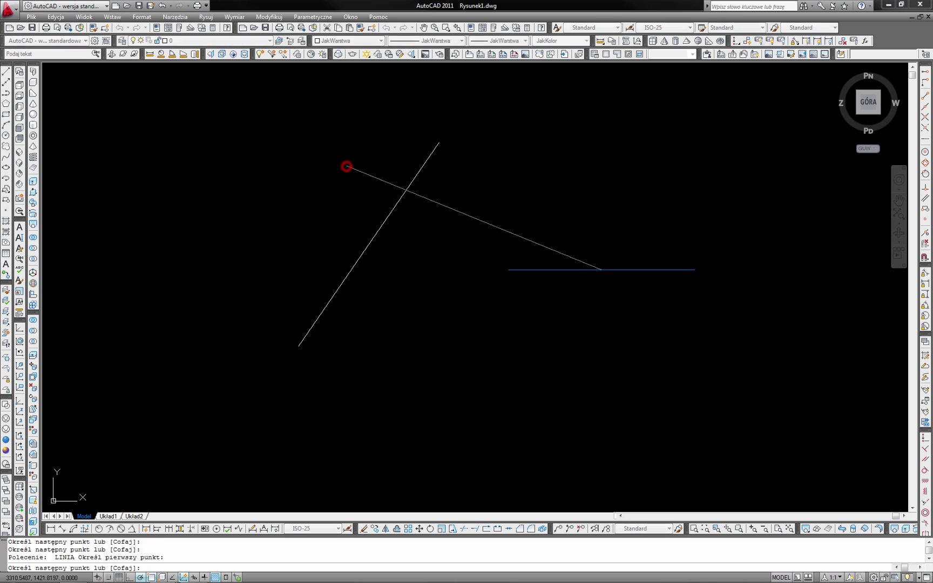
{"action": "left_click", "coordinate": [644, 286]}
{"action": "key", "text": "Return"}
{"action": "key", "text": "Return"}
Draw the third and fourth crossing lines, closing off a tilted quadrilateral between them.
{"action": "left_click", "coordinate": [273, 309]}
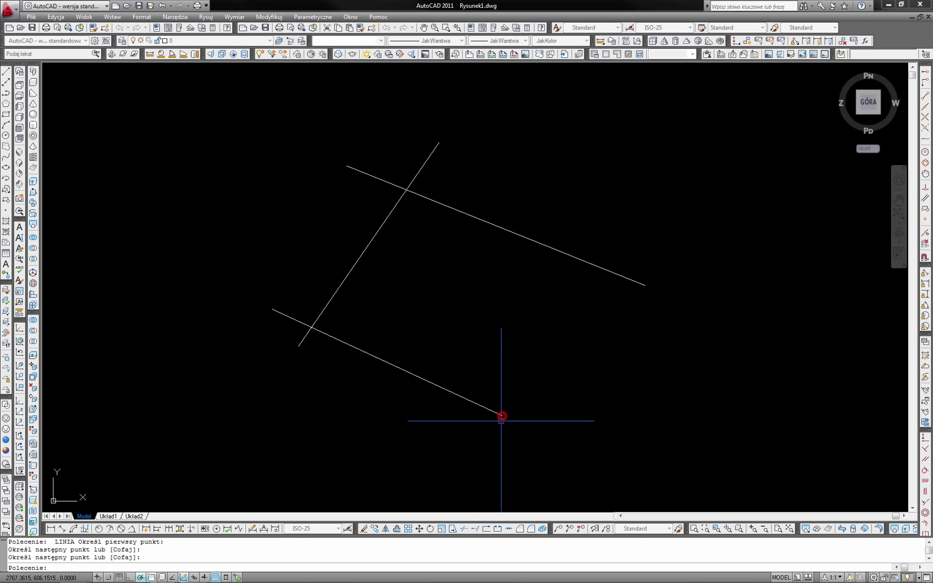
{"action": "left_click", "coordinate": [502, 415]}
{"action": "key", "text": "Return"}
{"action": "key", "text": "Return"}
{"action": "left_click", "coordinate": [426, 450]}
{"action": "left_click", "coordinate": [604, 217]}
{"action": "key", "text": "Return"}
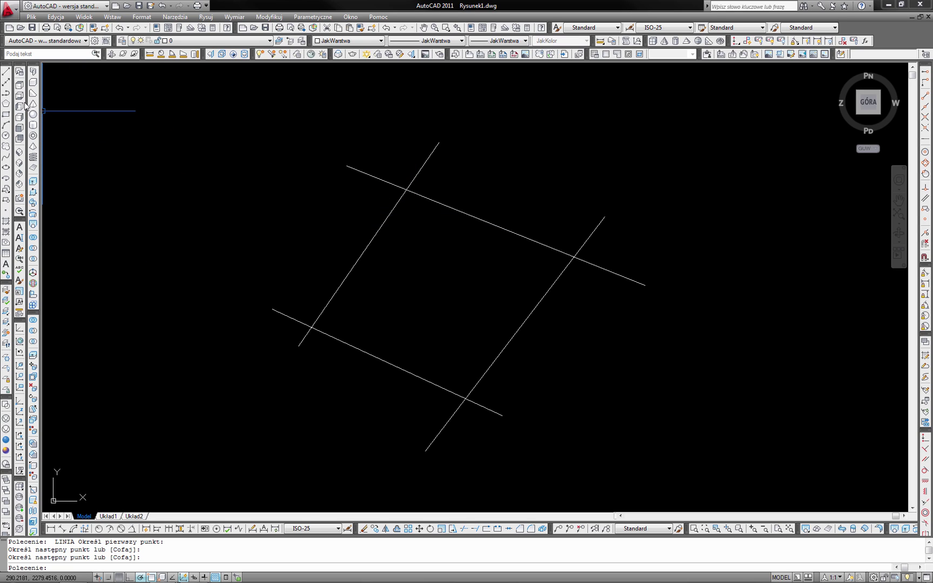
Trace a polyline through the left, lower, upper-right and upper-left intersections, then select it.
{"action": "left_click", "coordinate": [7, 94]}
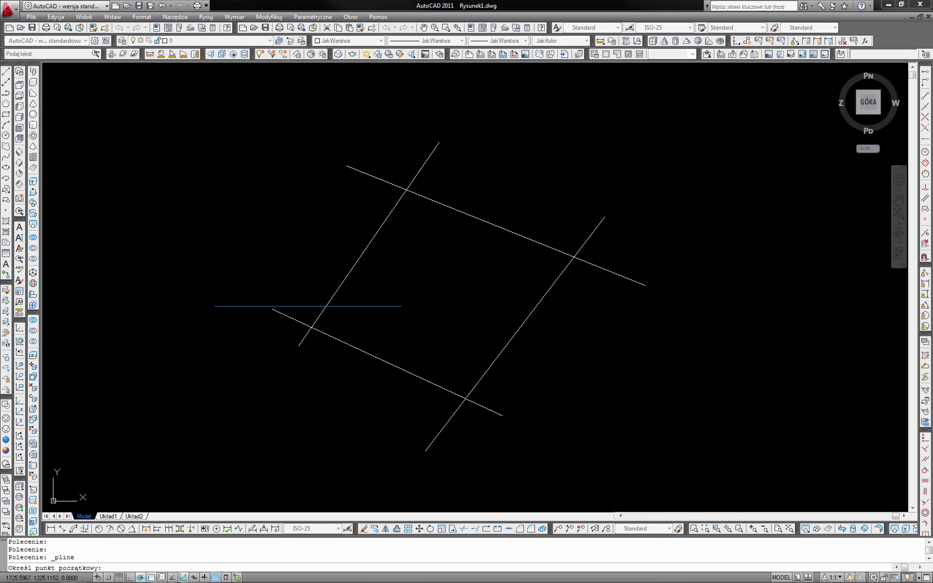
{"action": "left_click", "coordinate": [312, 326]}
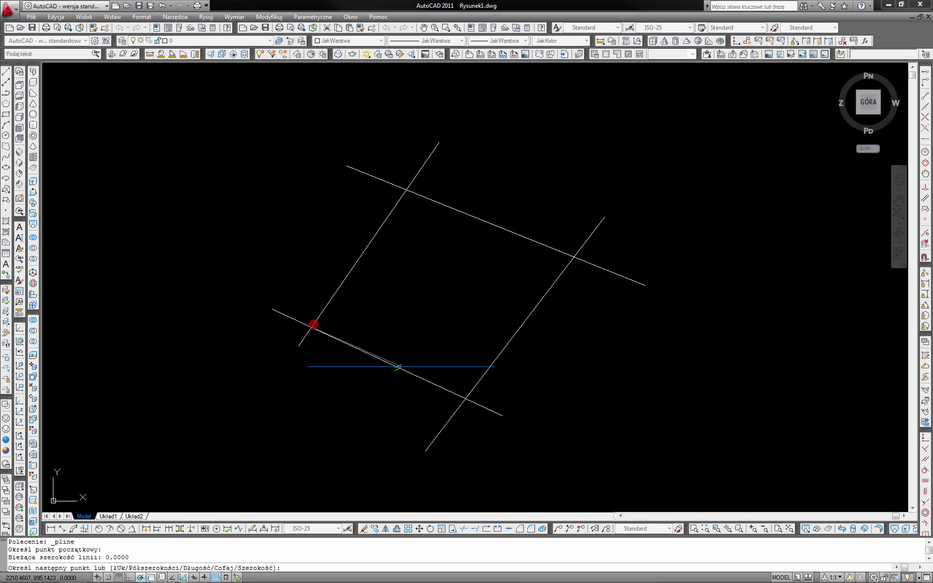
{"action": "left_click", "coordinate": [465, 398]}
{"action": "left_click", "coordinate": [573, 257]}
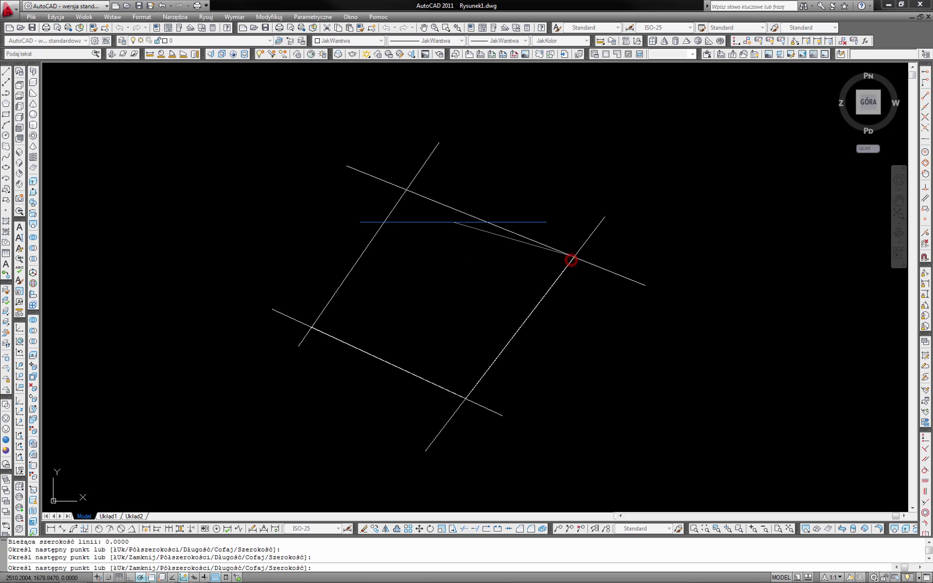
{"action": "left_click", "coordinate": [407, 190]}
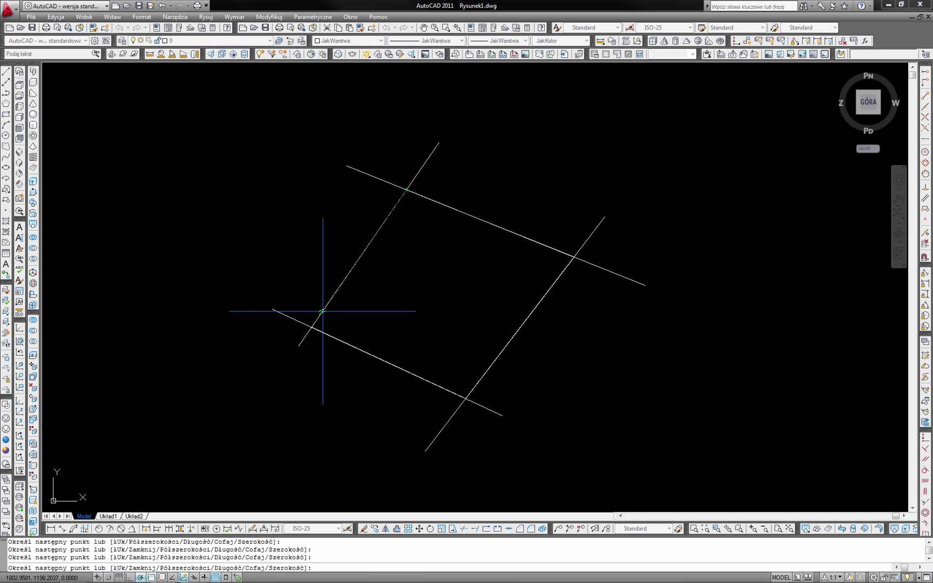
{"action": "right_click", "coordinate": [365, 333]}
{"action": "left_click", "coordinate": [380, 339]}
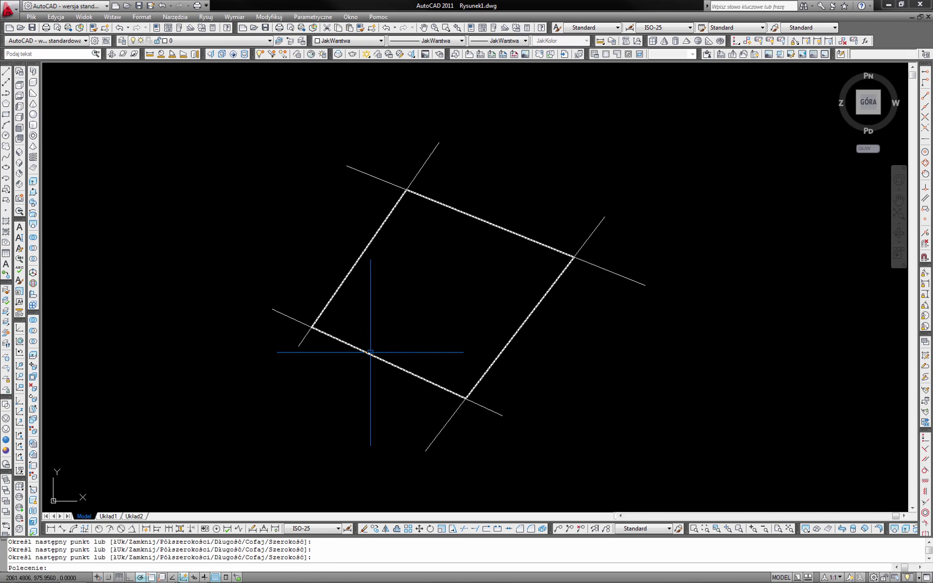
{"action": "left_click", "coordinate": [370, 353]}
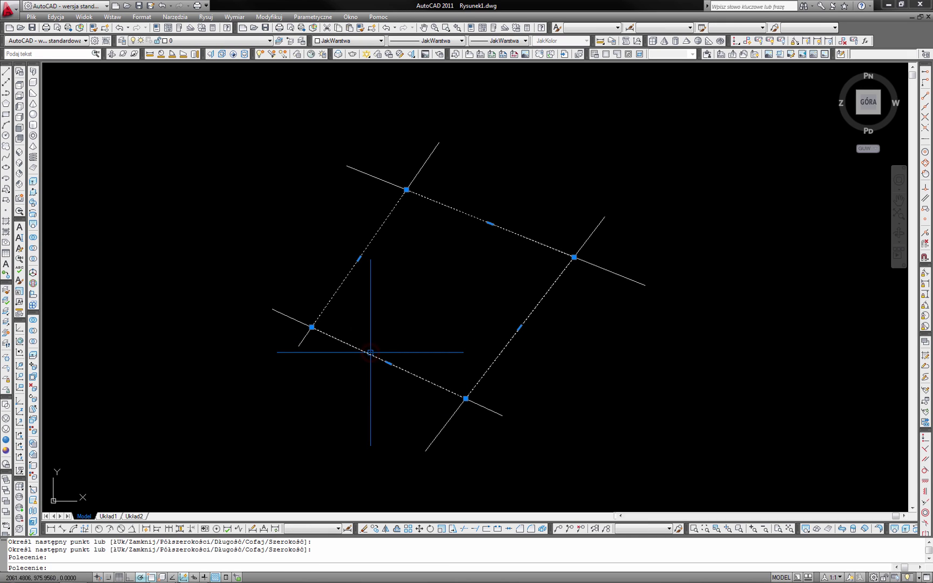
Read the polyline's area of 859732.036 in its properties (Właściwości), then close the palette.
{"action": "right_click", "coordinate": [420, 252]}
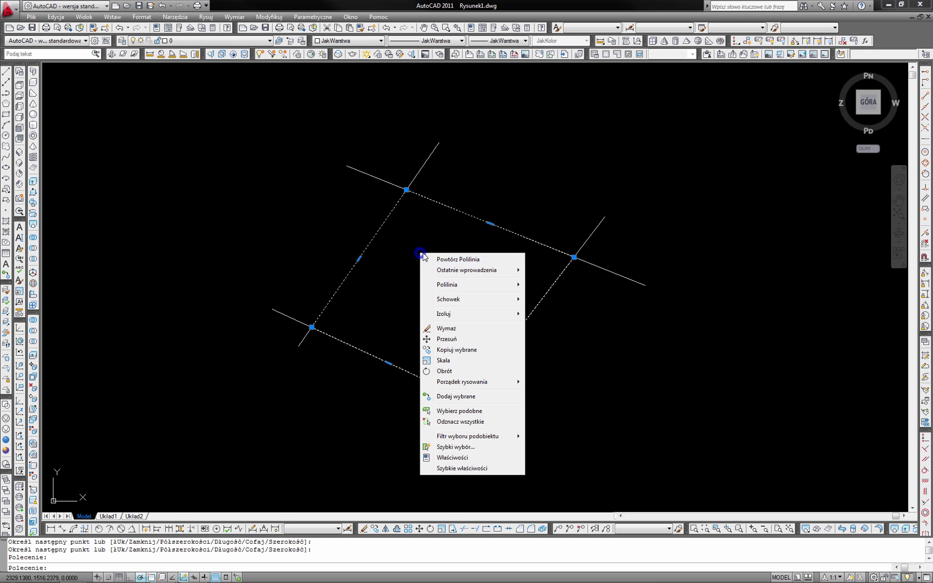
{"action": "left_click", "coordinate": [453, 458]}
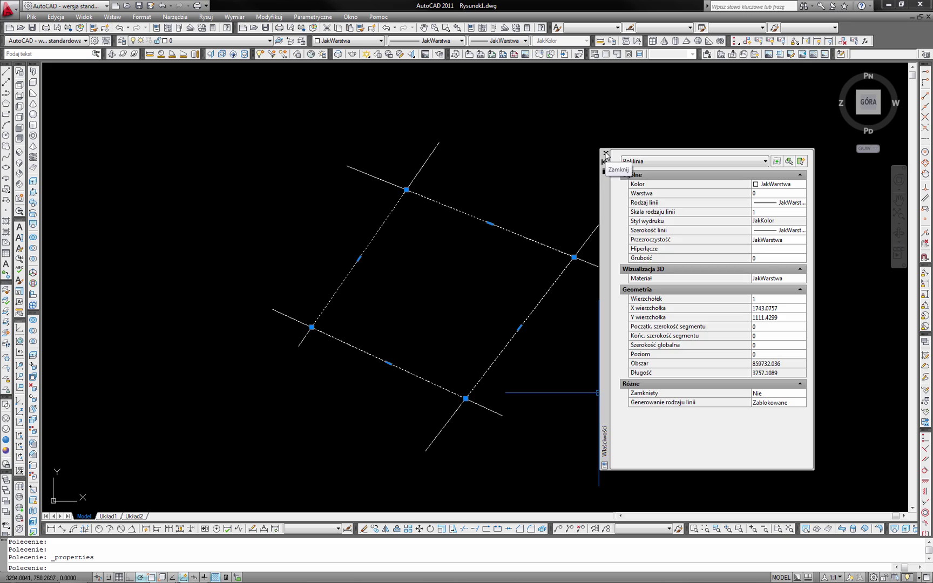
{"action": "left_click", "coordinate": [605, 153]}
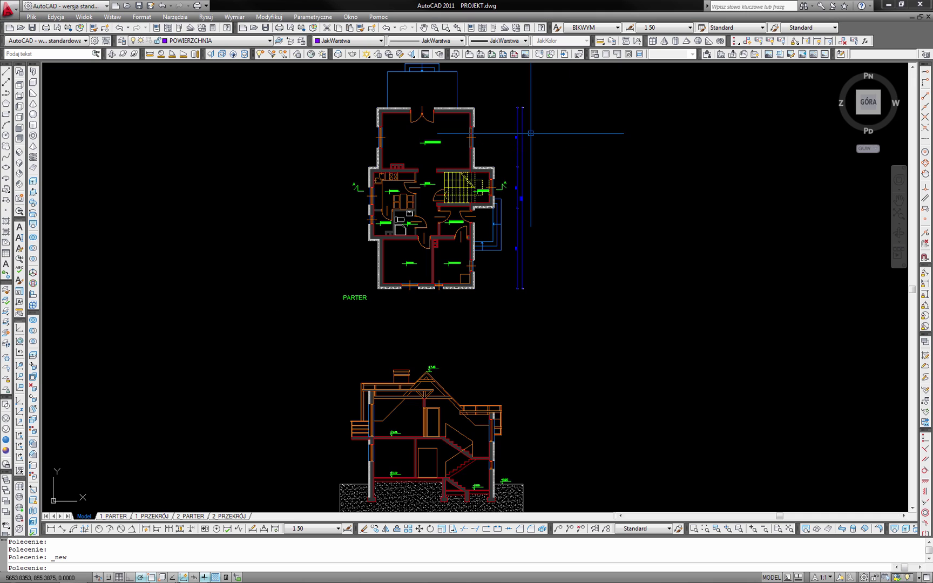
Zoom and pan the PARTER plan until the POKÓJ and KOTŁOWNIA rooms fill the view.
{"action": "scroll", "coordinate": [502, 108], "scroll_direction": "up", "scroll_amount": 2}
{"action": "scroll", "coordinate": [502, 108], "scroll_direction": "up", "scroll_amount": 3}
{"action": "scroll", "coordinate": [508, 155], "scroll_direction": "down", "scroll_amount": 1}
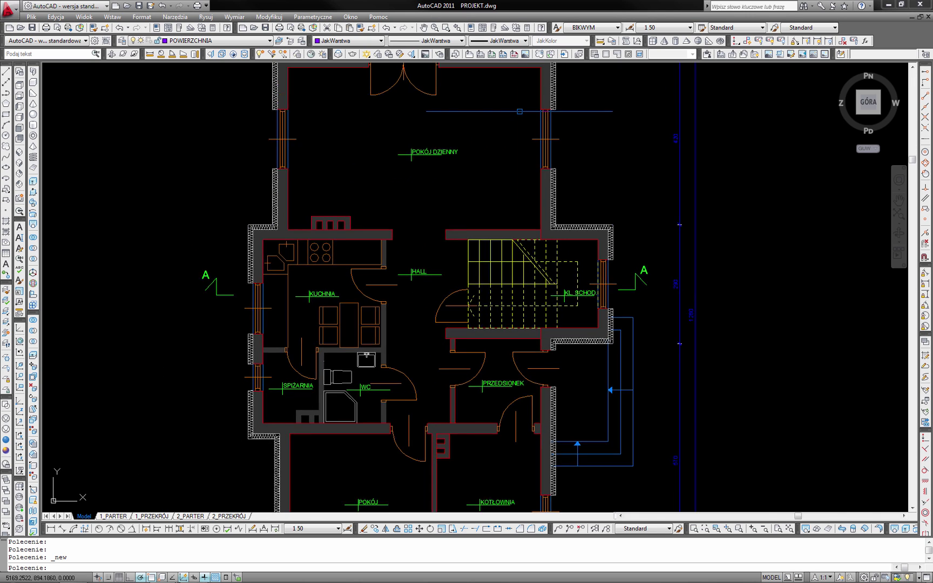
{"action": "scroll", "coordinate": [508, 155], "scroll_direction": "down", "scroll_amount": 2}
{"action": "scroll", "coordinate": [509, 155], "scroll_direction": "up", "scroll_amount": 1}
{"action": "scroll", "coordinate": [508, 155], "scroll_direction": "up", "scroll_amount": 1}
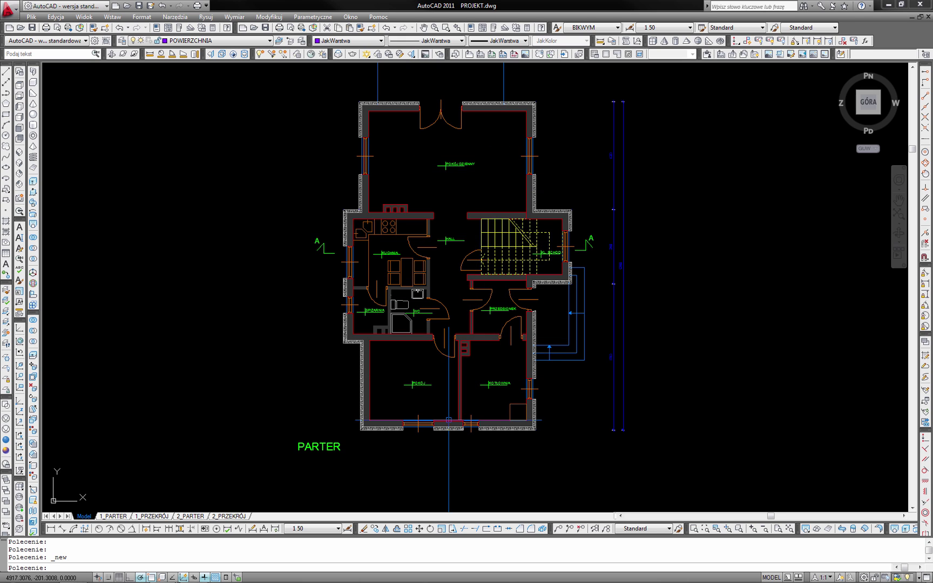
{"action": "scroll", "coordinate": [448, 419], "scroll_direction": "up", "scroll_amount": 1}
{"action": "scroll", "coordinate": [448, 410], "scroll_direction": "up", "scroll_amount": 1}
{"action": "scroll", "coordinate": [447, 389], "scroll_direction": "up", "scroll_amount": 1}
{"action": "scroll", "coordinate": [446, 366], "scroll_direction": "up", "scroll_amount": 1}
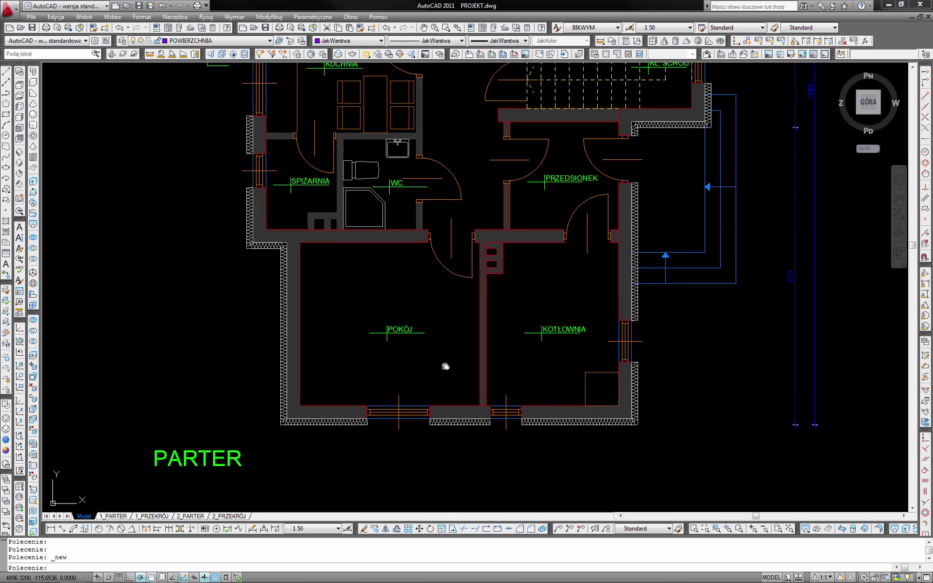
{"action": "middle_click_drag", "start_coordinate": [445, 367], "coordinate": [434, 377]}
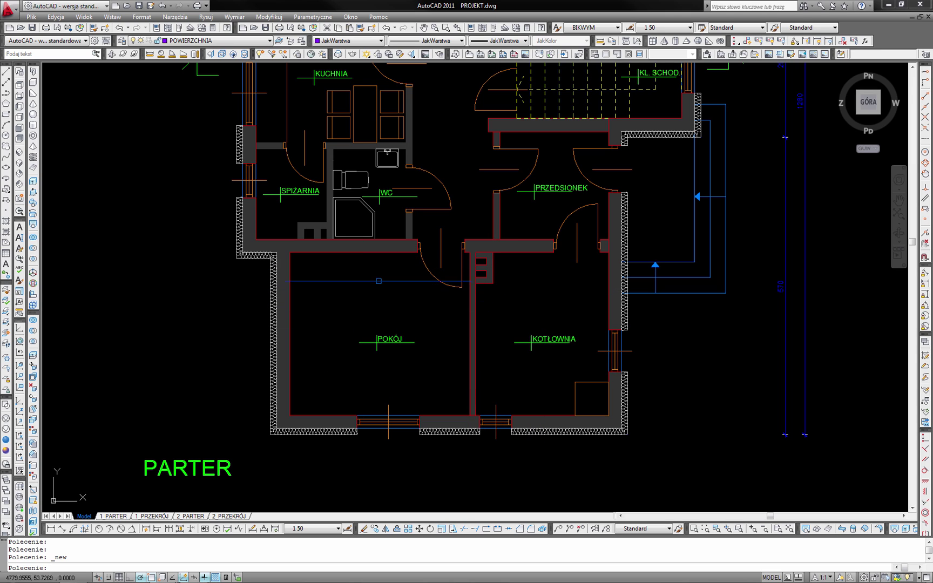
Outline POKÓJ with a rectangle from its lower-left to its upper-right inner corner.
{"action": "left_click", "coordinate": [7, 94]}
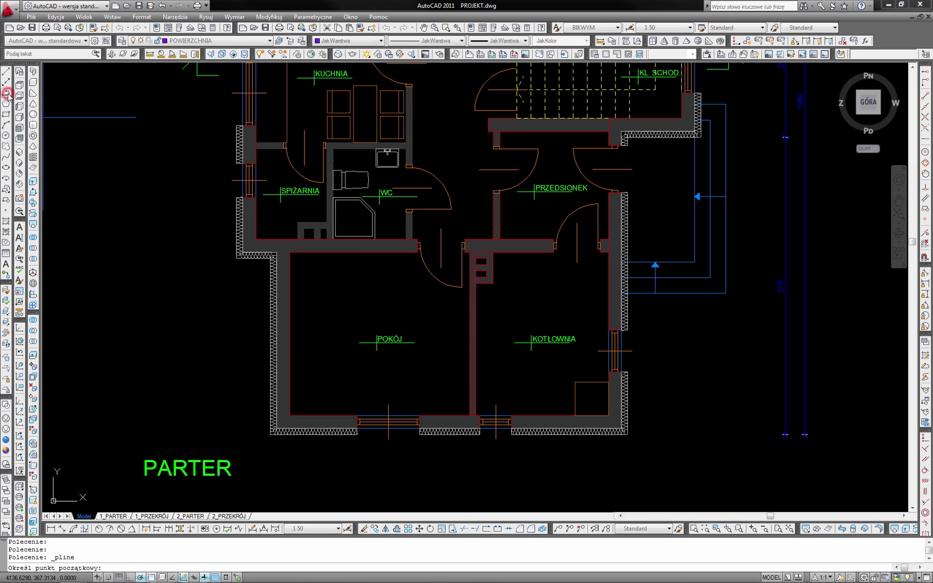
{"action": "left_click", "coordinate": [7, 114]}
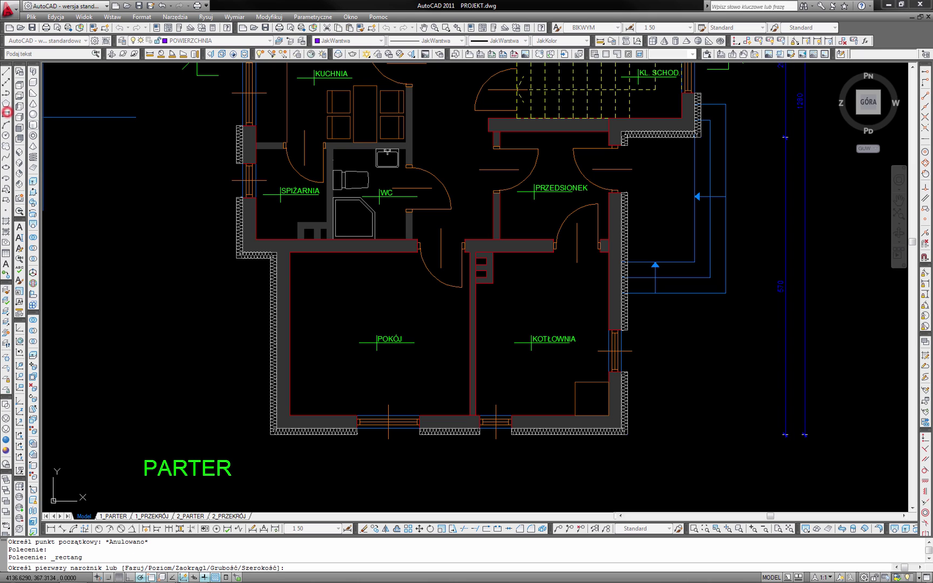
{"action": "left_click", "coordinate": [292, 408]}
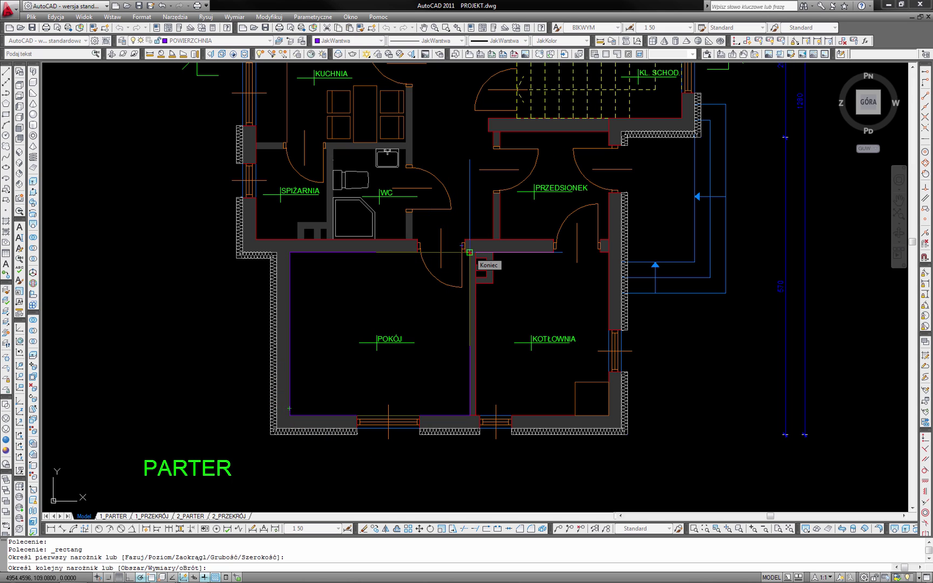
{"action": "left_click", "coordinate": [469, 252]}
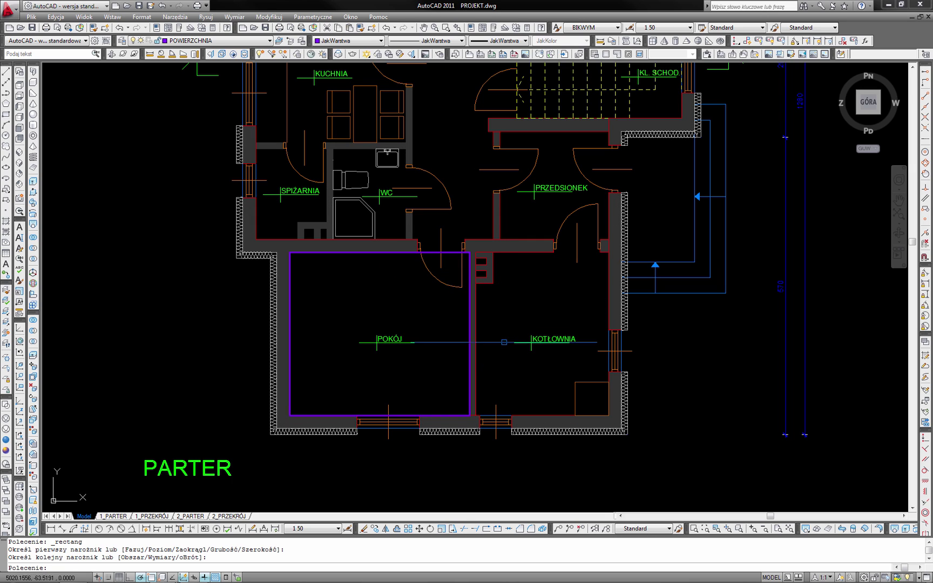
Trace a closed polyline around KOTŁOWNIA's inner walls, including the wall recess.
{"action": "left_click", "coordinate": [8, 94]}
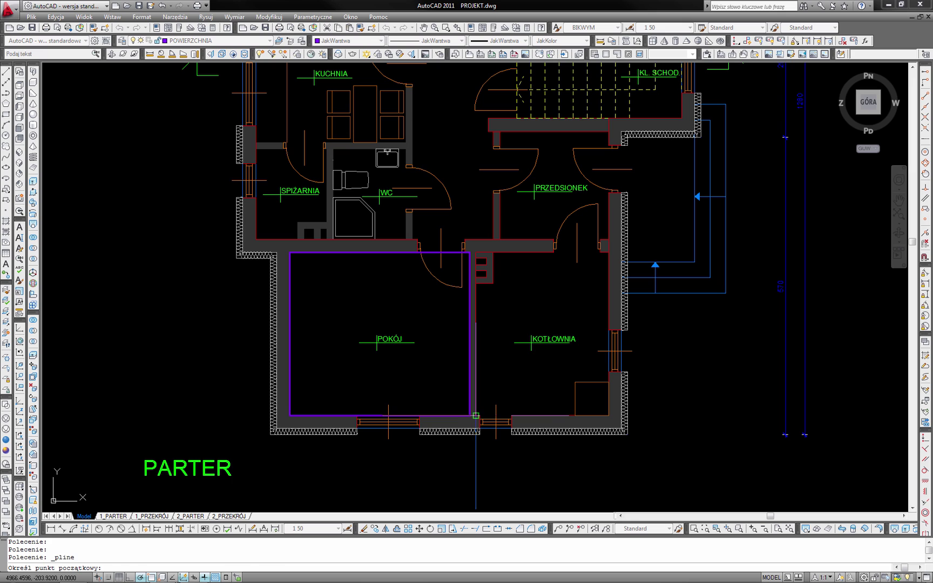
{"action": "left_click", "coordinate": [476, 416]}
{"action": "left_click", "coordinate": [608, 416]}
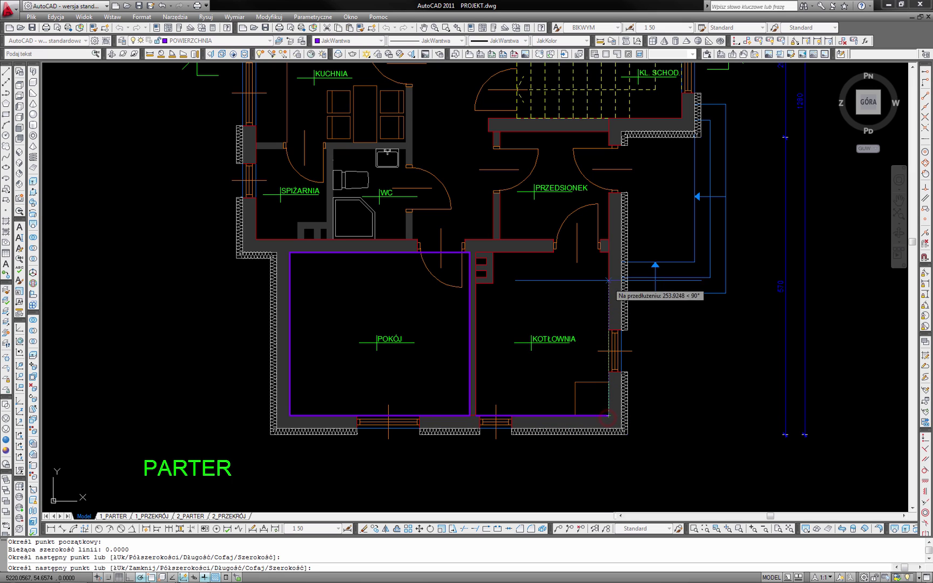
{"action": "left_click", "coordinate": [609, 252]}
{"action": "left_click", "coordinate": [494, 251]}
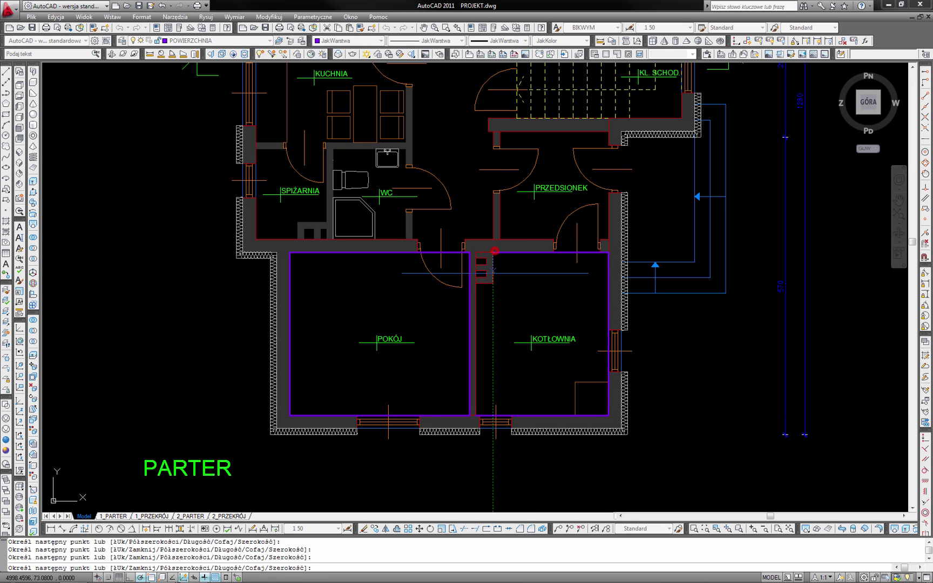
{"action": "left_click", "coordinate": [493, 282]}
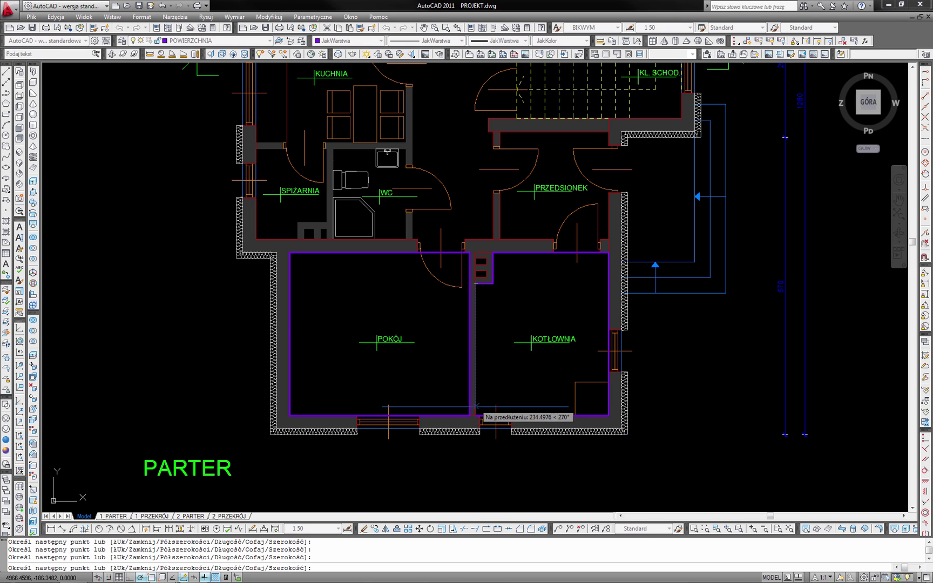
{"action": "left_click", "coordinate": [476, 416]}
{"action": "key", "text": "Return"}
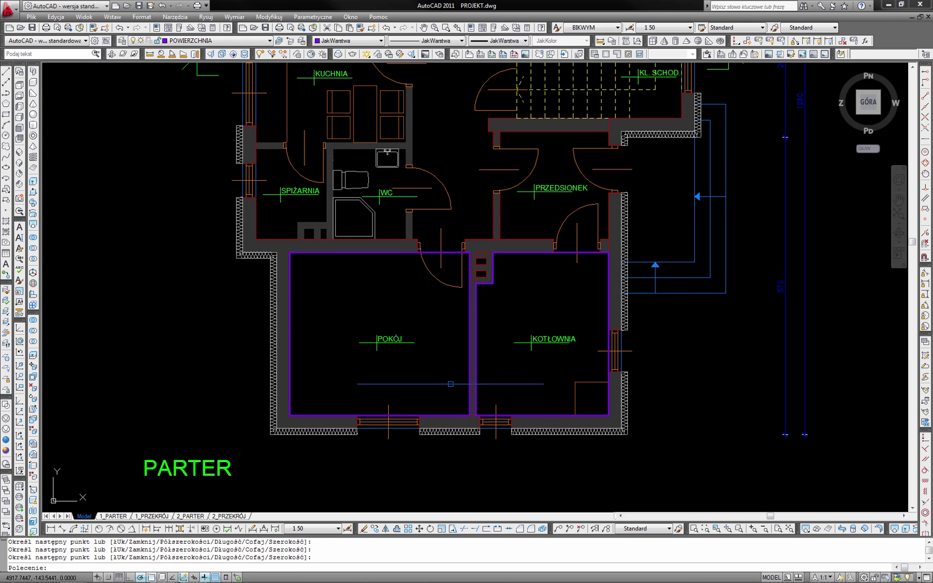
{"action": "scroll", "coordinate": [450, 384], "scroll_direction": "up", "scroll_amount": 2}
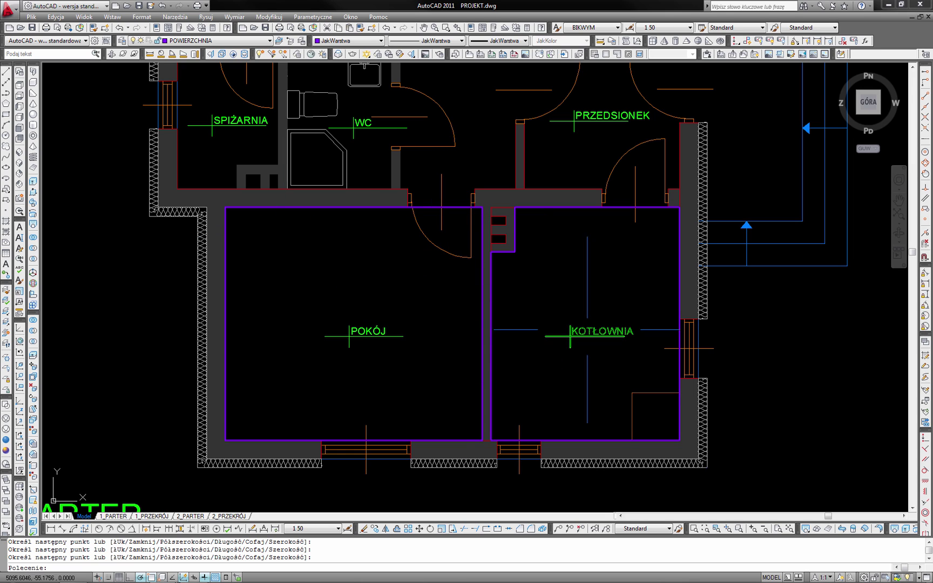
Show the POKÓJ outline's properties to read its area 108111.1141, then select the POKÓJ label.
{"action": "left_click", "coordinate": [453, 208]}
{"action": "right_click", "coordinate": [392, 251]}
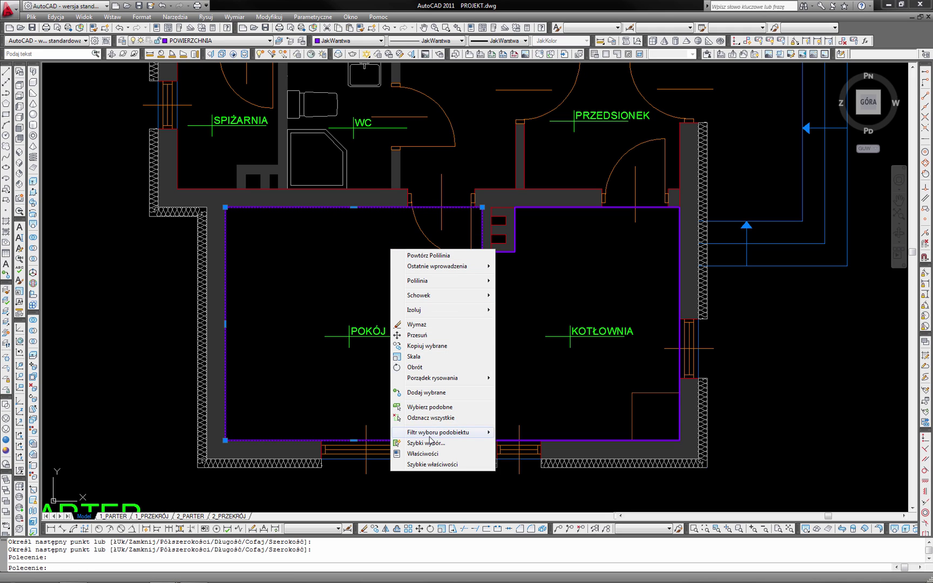
{"action": "left_click", "coordinate": [429, 453]}
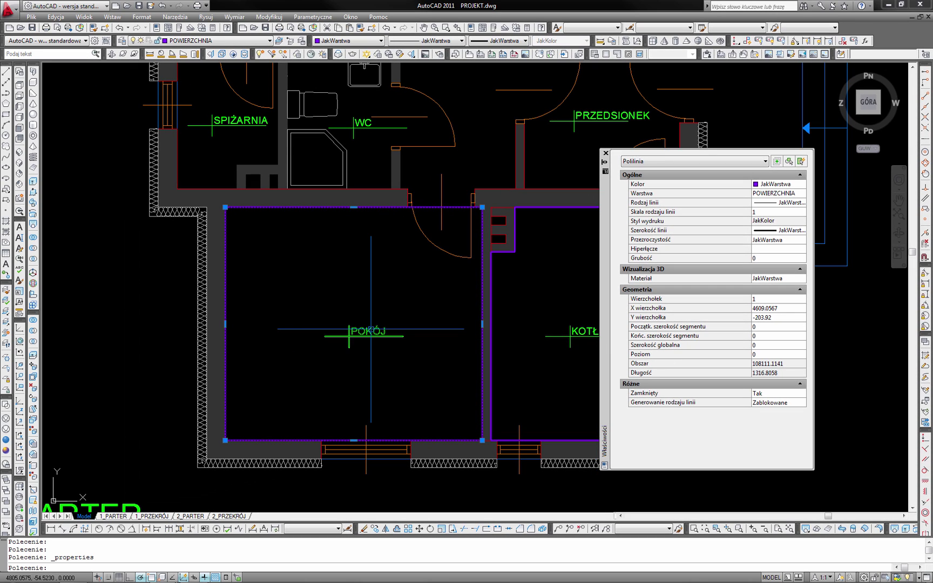
{"action": "left_click", "coordinate": [371, 329]}
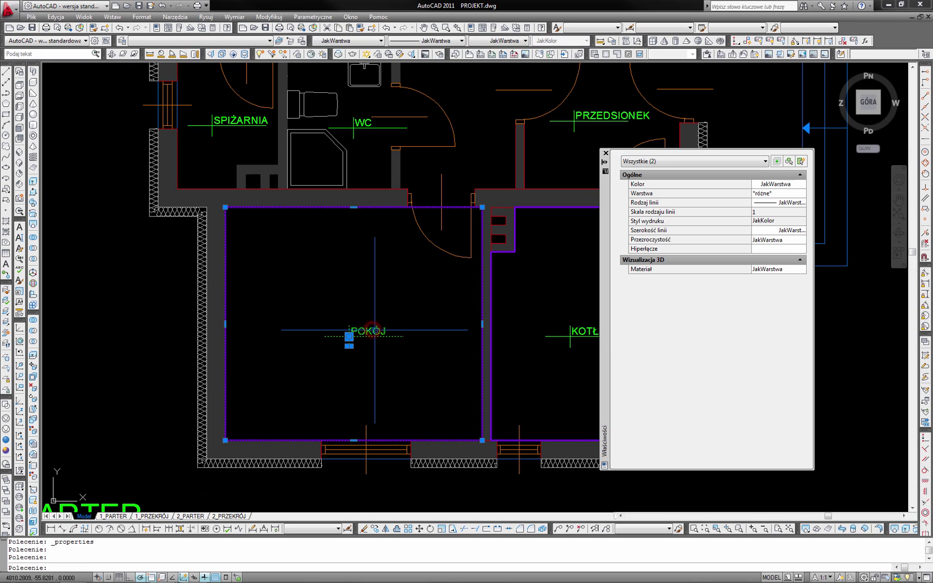
Set the POKÓJ label's RAREA to 10,81, then select the KOTŁOWNIA outline showing area 77455.8859.
{"action": "double_click", "coordinate": [371, 329]}
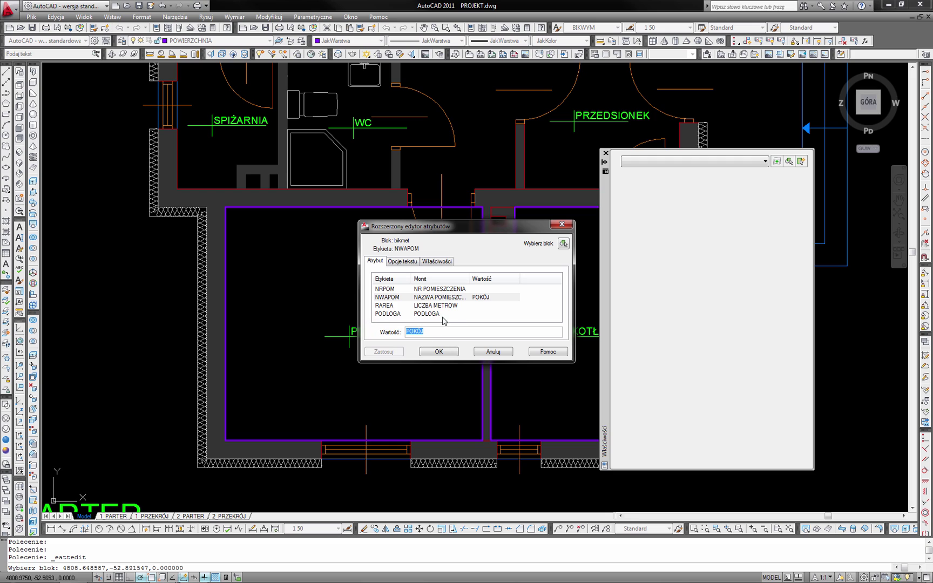
{"action": "left_click", "coordinate": [445, 306]}
{"action": "left_click", "coordinate": [433, 330]}
{"action": "type", "text": "10,81"}
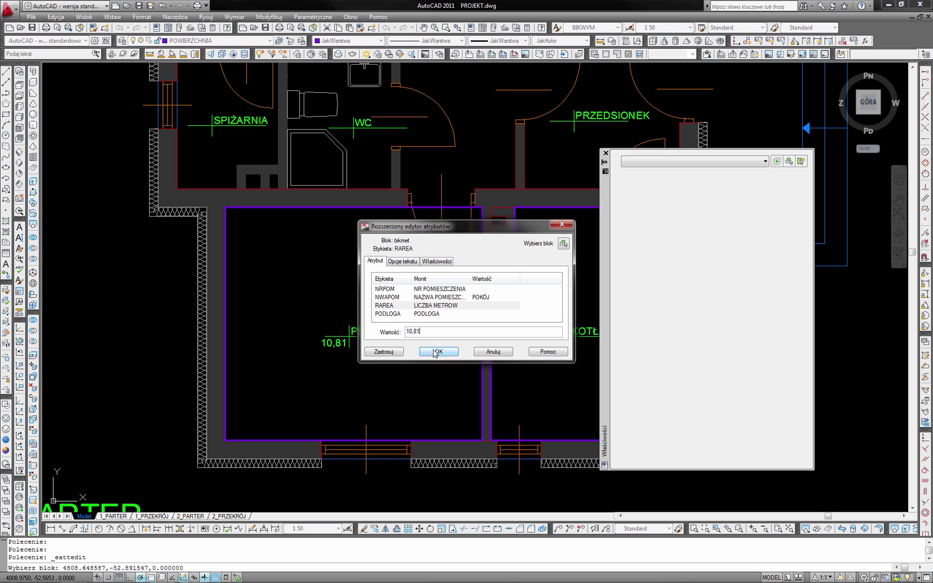
{"action": "left_click", "coordinate": [437, 352]}
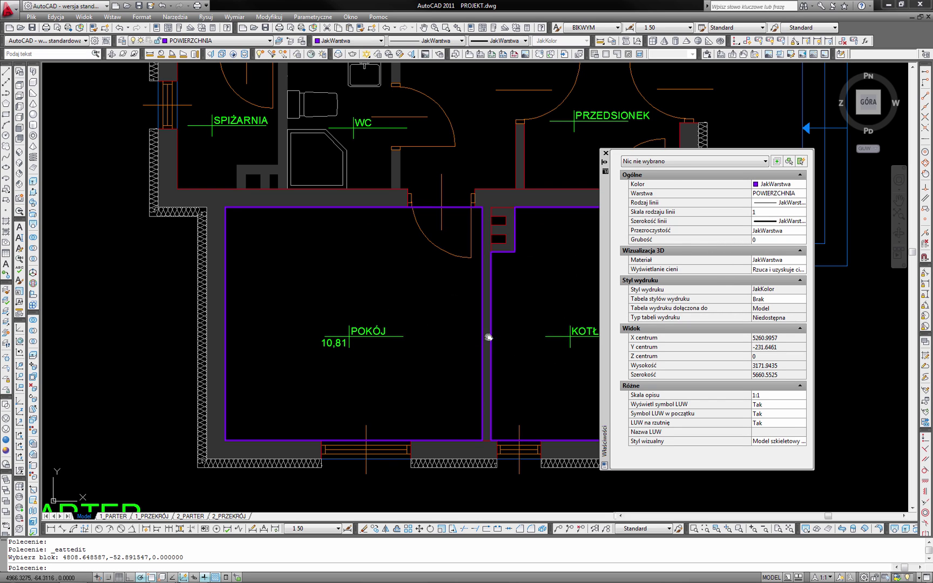
{"action": "middle_click_drag", "start_coordinate": [485, 335], "coordinate": [289, 324]}
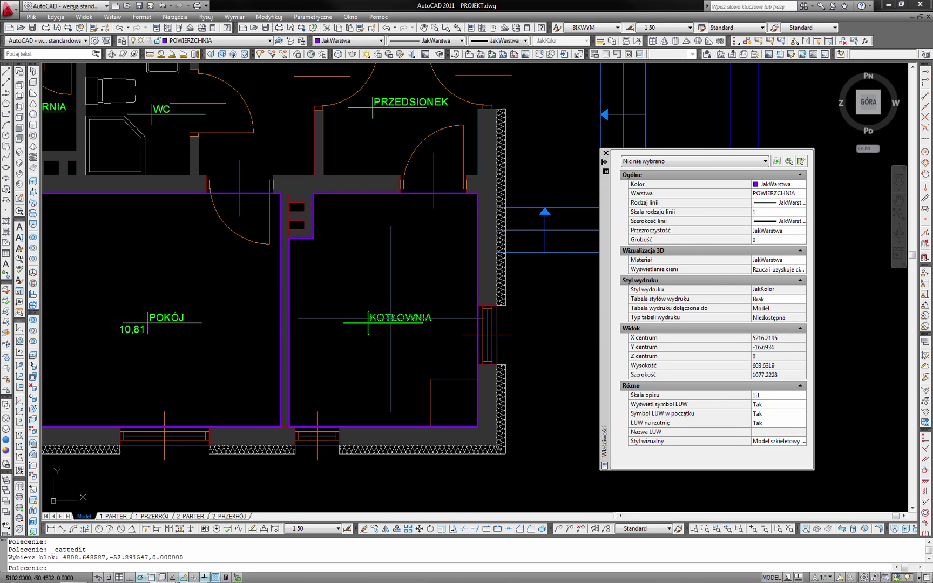
{"action": "left_click", "coordinate": [477, 314]}
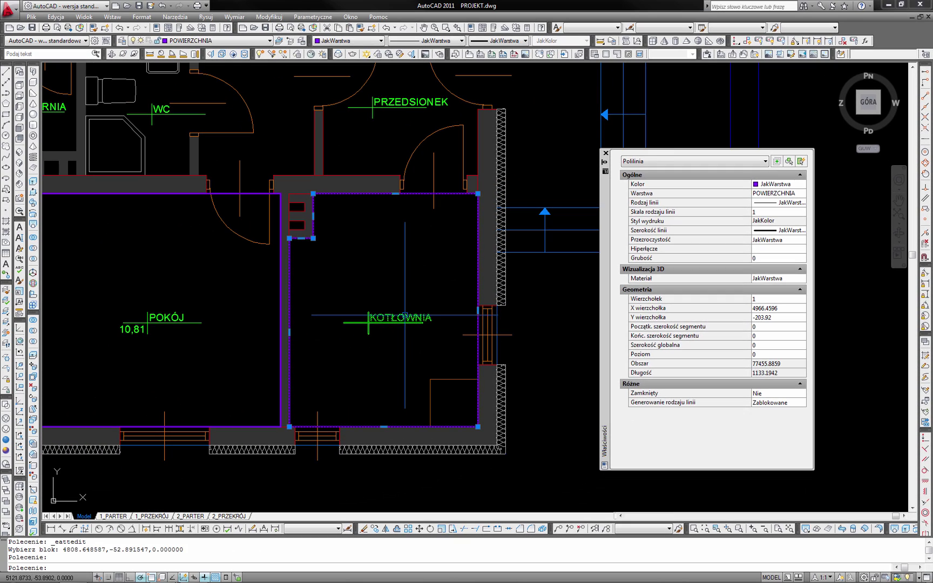
Set the KOTŁOWNIA label's RAREA attribute to 7,74 in the Enhanced Attribute Editor.
{"action": "left_click", "coordinate": [405, 316]}
{"action": "double_click", "coordinate": [409, 317]}
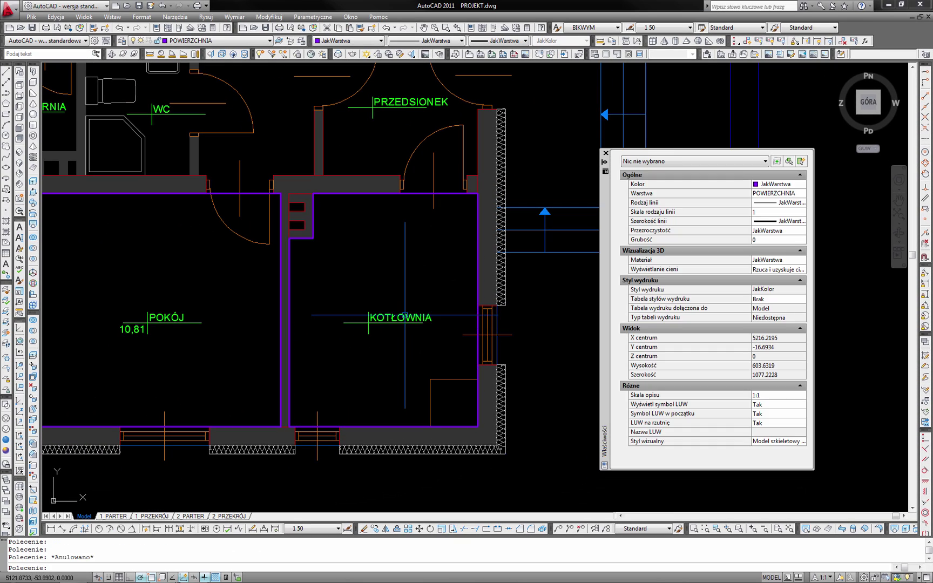
{"action": "left_click", "coordinate": [426, 306]}
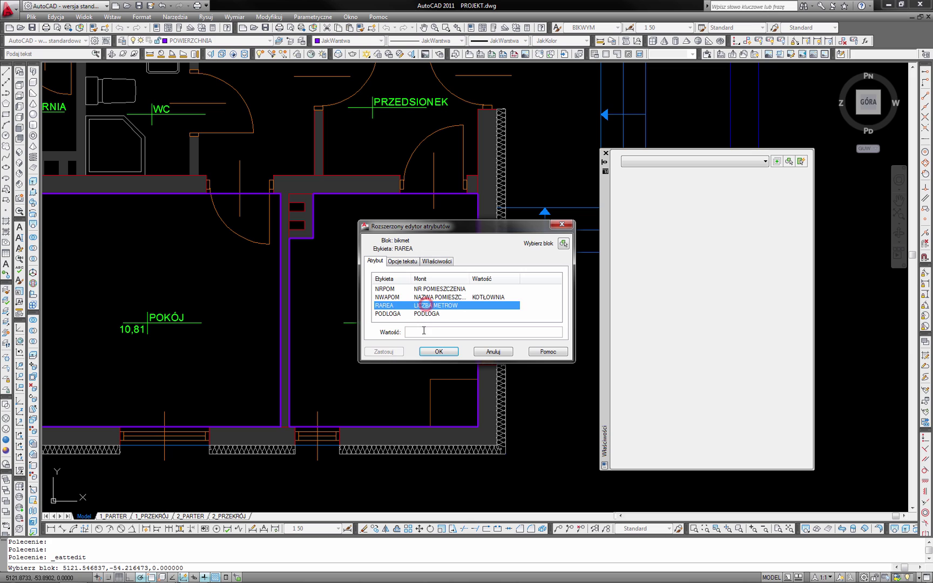
{"action": "left_click", "coordinate": [423, 331]}
{"action": "type", "text": "7,74"}
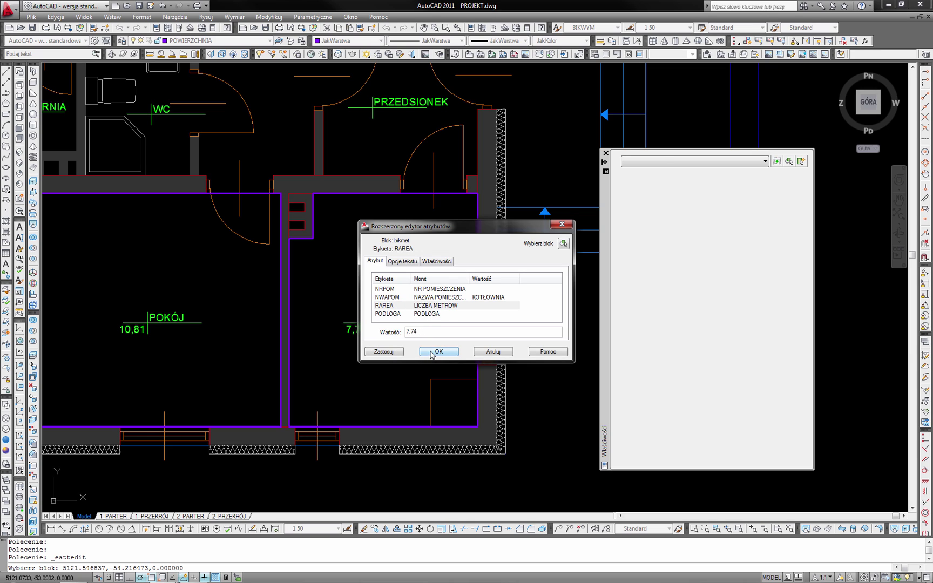
{"action": "left_click", "coordinate": [431, 353]}
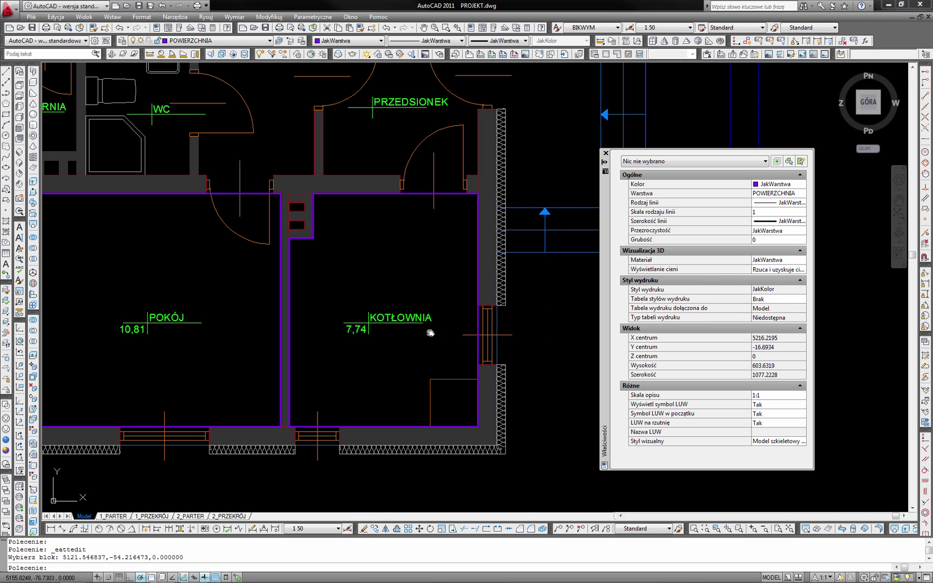
{"action": "middle_click_drag", "start_coordinate": [430, 332], "coordinate": [505, 340]}
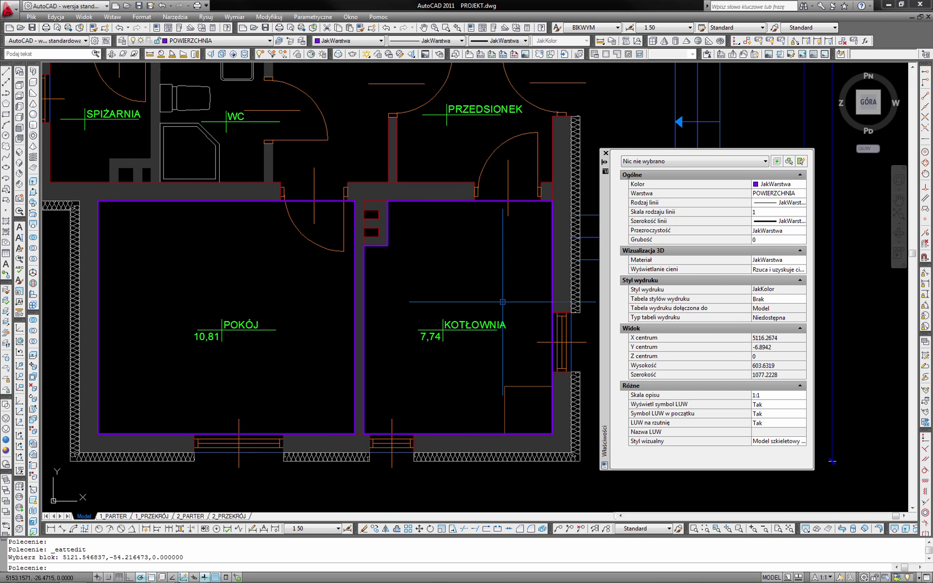